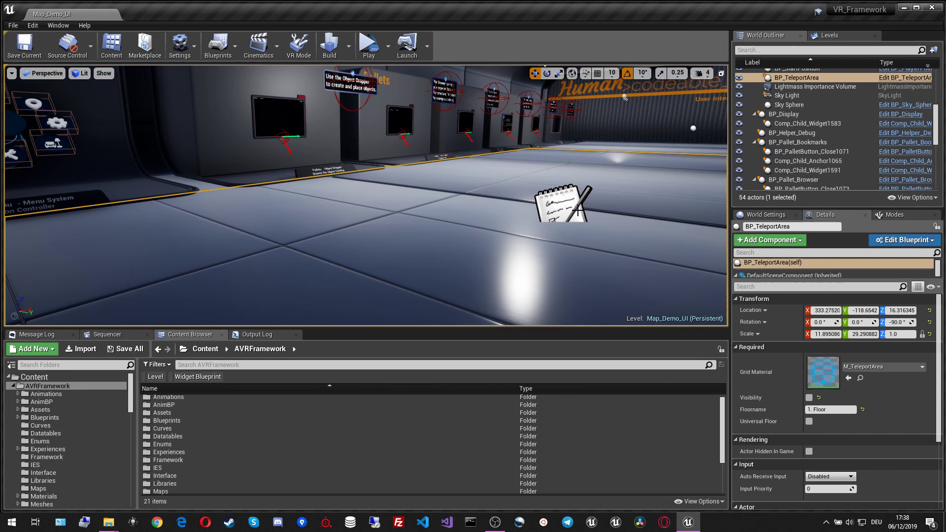
Select the notepad helper actor BP_Helper_Debug in the level to view its Details
left_click(569, 210)
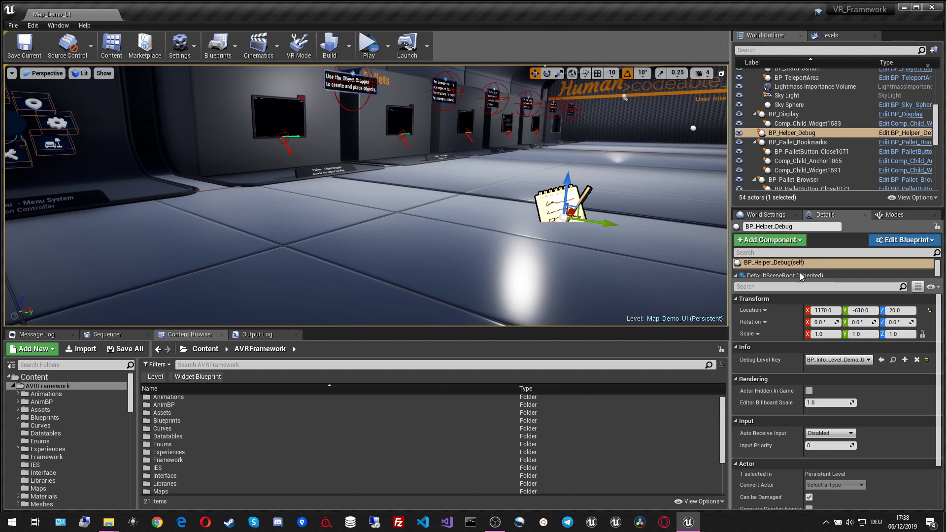
Open the debug level key blueprint BP_Info_Level_Demo_UI, review its Info section, and return to Map_Demo_UI
left_click(893, 360)
double_click(237, 491)
scroll(269, 275, "down", 5)
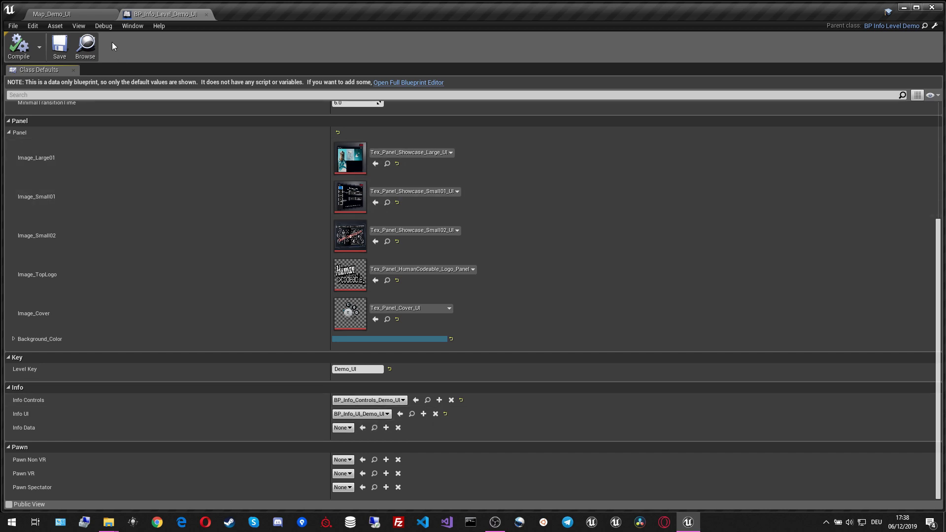
left_click(88, 13)
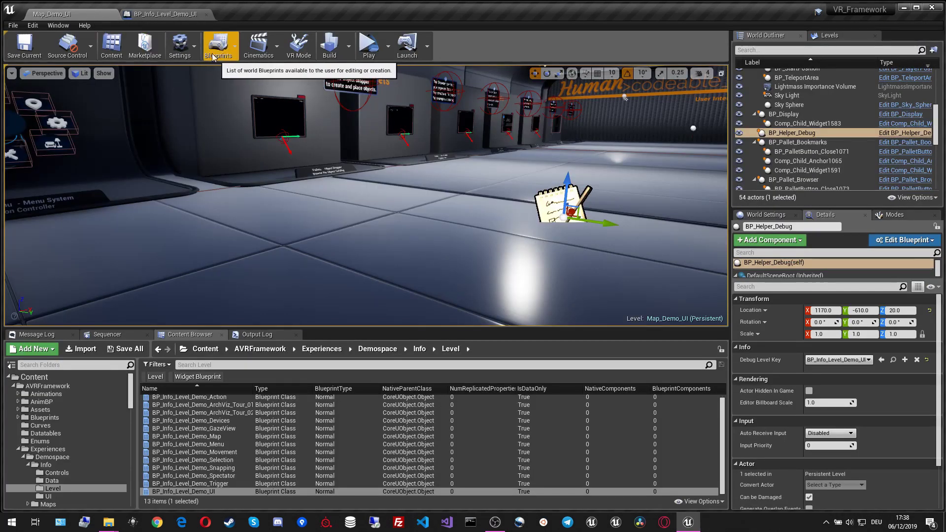
From Project Settings > Maps & Modes, locate the Default GameMode BP_GameMode_Demo in Demospace/Info
left_click(196, 49)
left_click(211, 86)
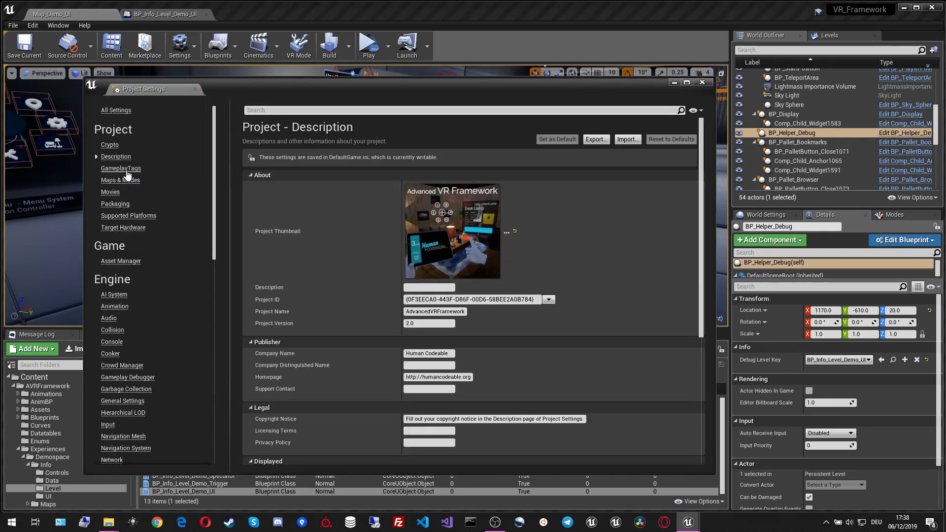
left_click(121, 181)
scroll(380, 297, "down", 1)
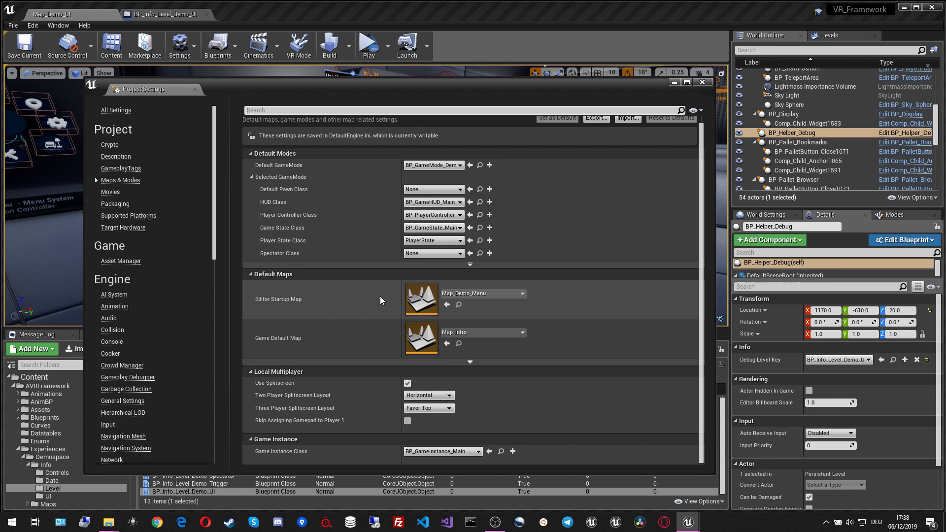
scroll(381, 255, "up", 1)
left_click(479, 187)
left_click(700, 83)
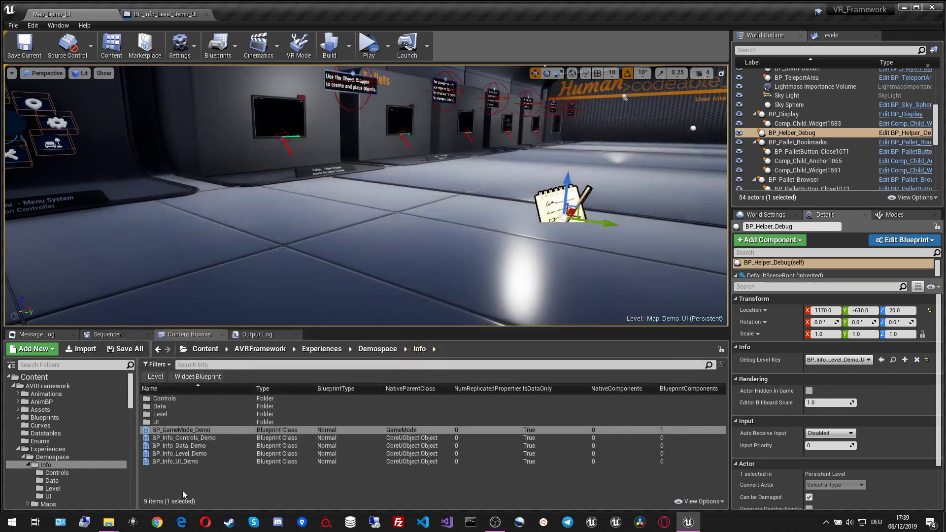
Open BP_GameMode_Demo, review its Info Classes, and close the game mode blueprint
double_click(193, 430)
scroll(234, 265, "down", 2)
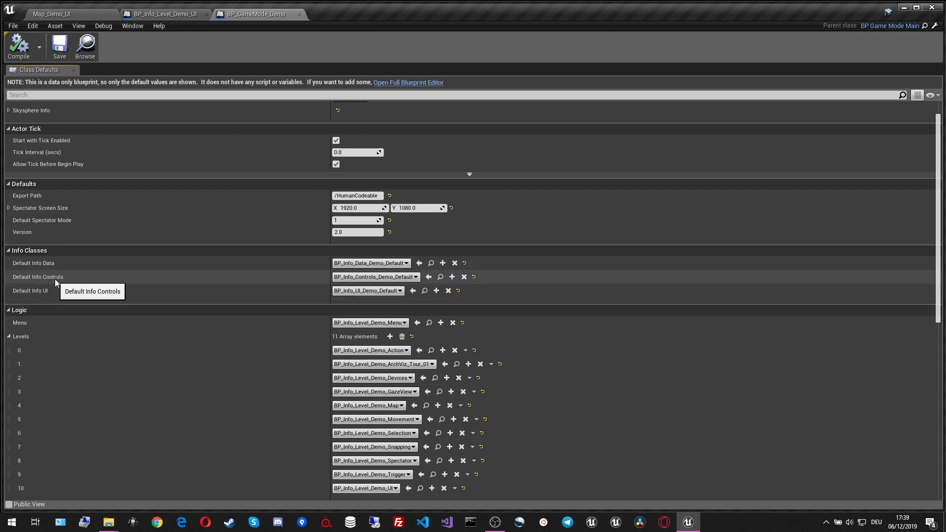
left_click(299, 15)
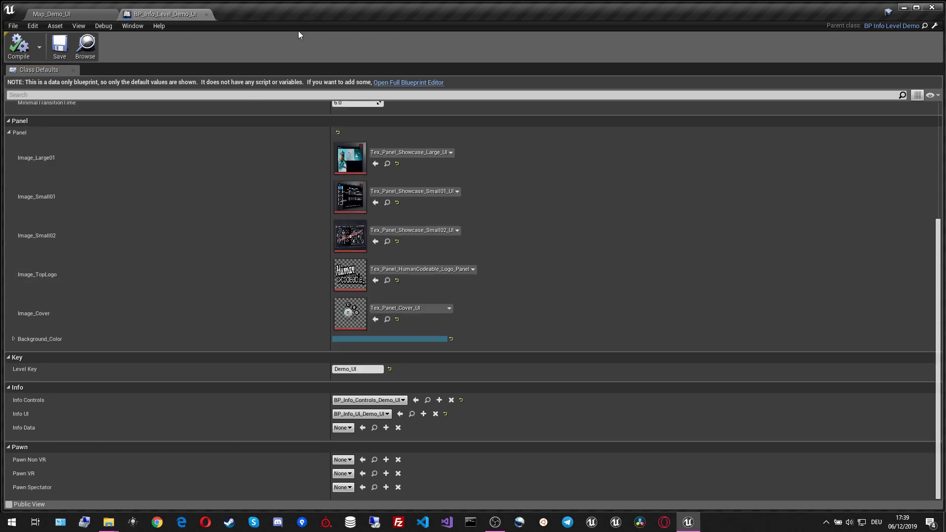
Open the BP_Info_Controls_Demo_UI blueprint and bring its Function Mapping into view
left_click(428, 400)
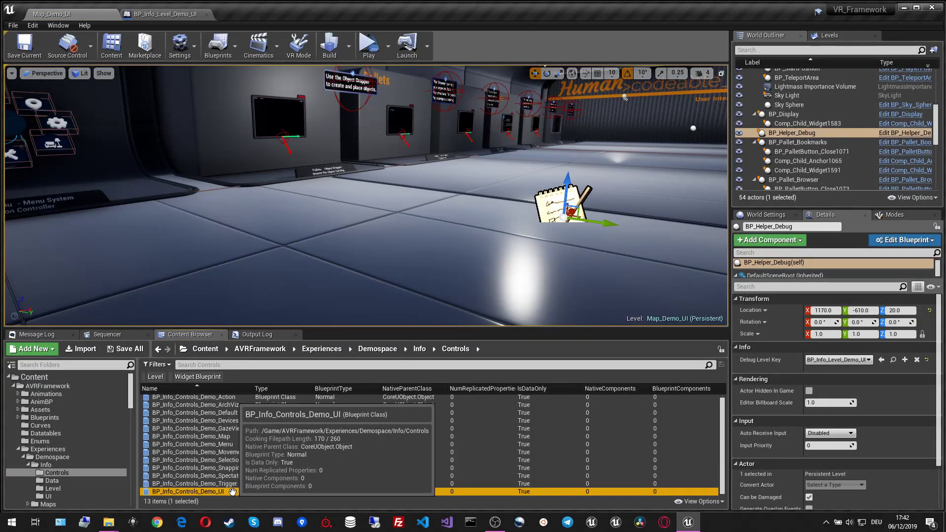
double_click(232, 491)
scroll(185, 149, "down", 3)
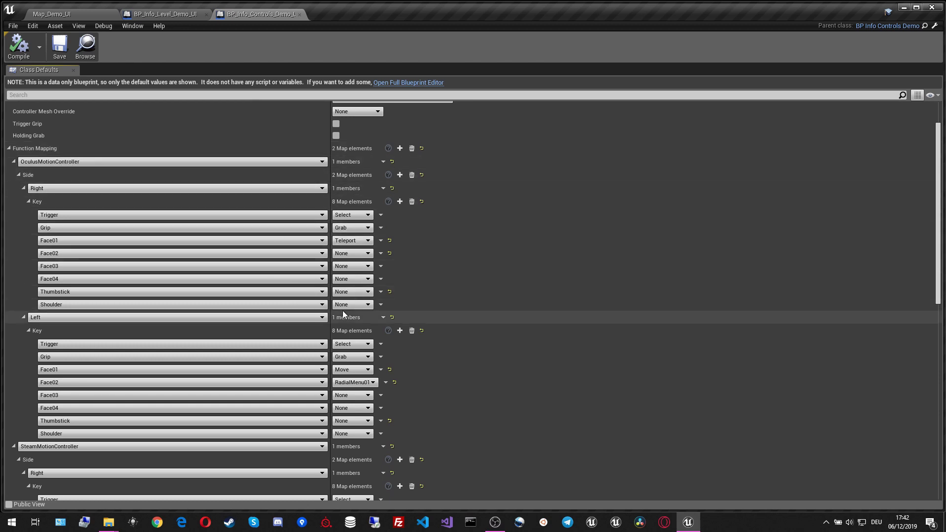
scroll(77, 362, "down", 1)
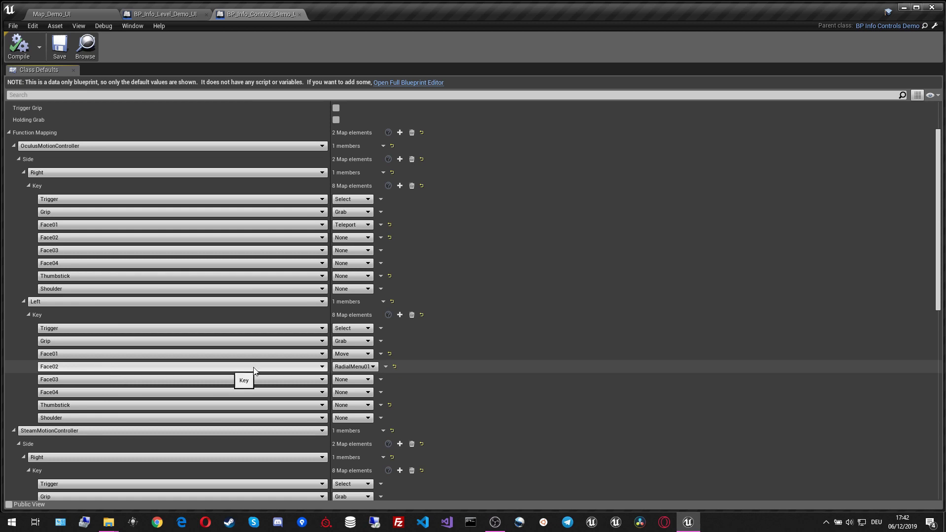
Map the Oculus Left Face02 button to RadialMenu01, then close the controls blueprint
left_click(363, 369)
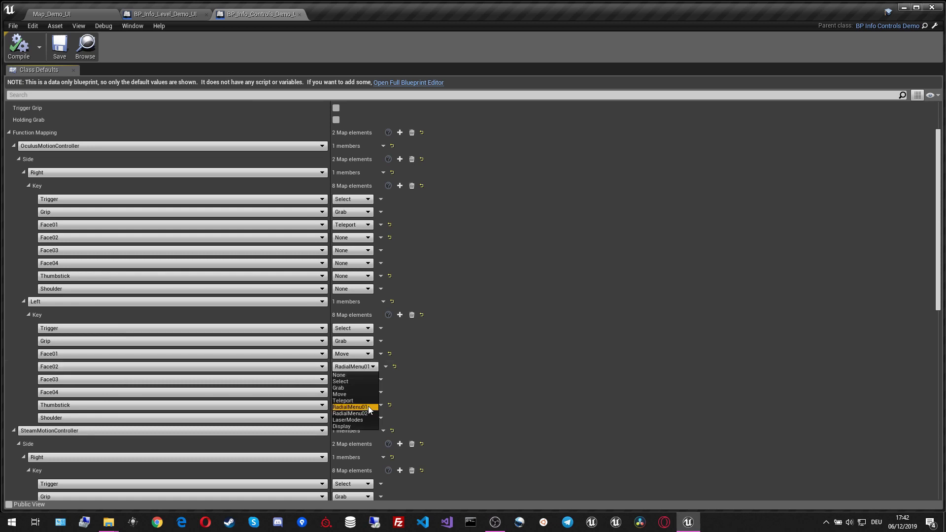
left_click(369, 369)
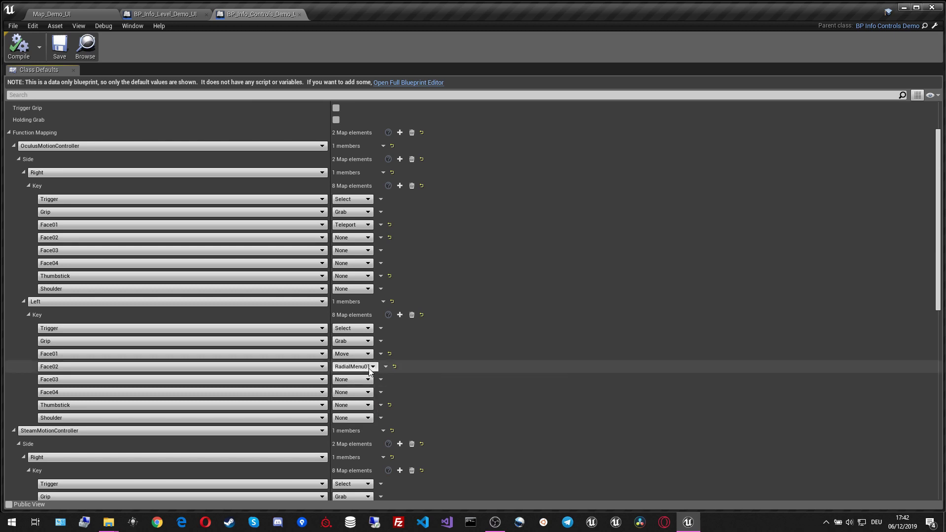
scroll(369, 370, "down", 2)
scroll(369, 335, "down", 5)
scroll(232, 330, "down", 3)
scroll(95, 340, "down", 1)
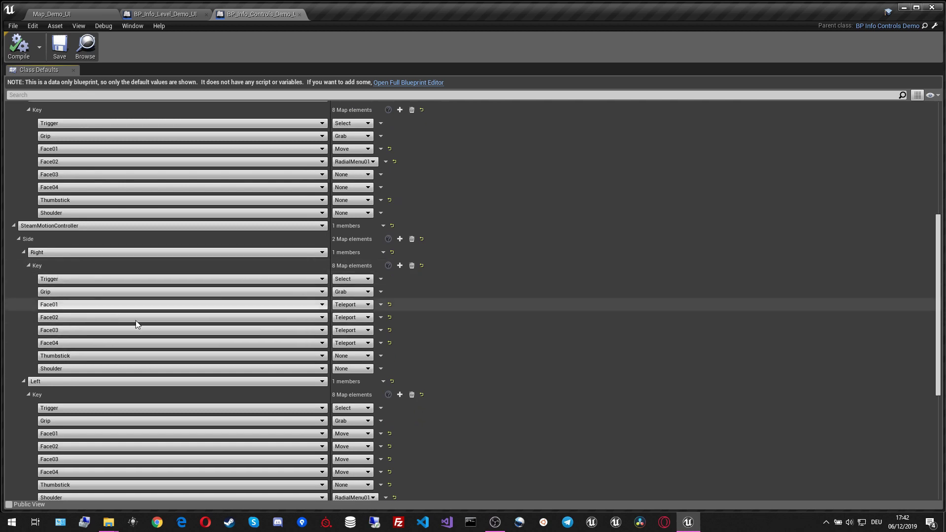
scroll(143, 331, "down", 1)
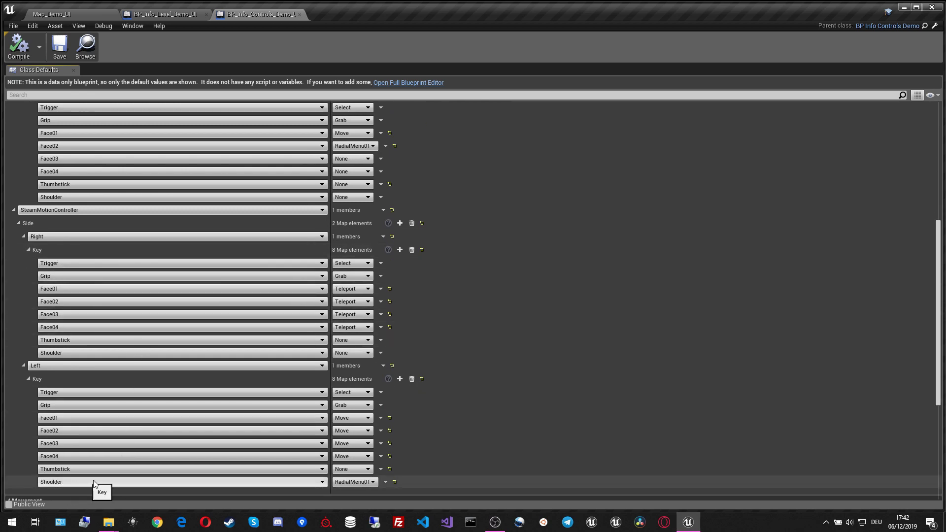
scroll(294, 372, "up", 3)
scroll(242, 193, "up", 2)
left_click(300, 15)
Open BP_Info_UI_Demo_UI and add BP_Radial_Button_Pallet_Bookmarks as Radial Menu 01's first entry
left_click(411, 414)
double_click(195, 431)
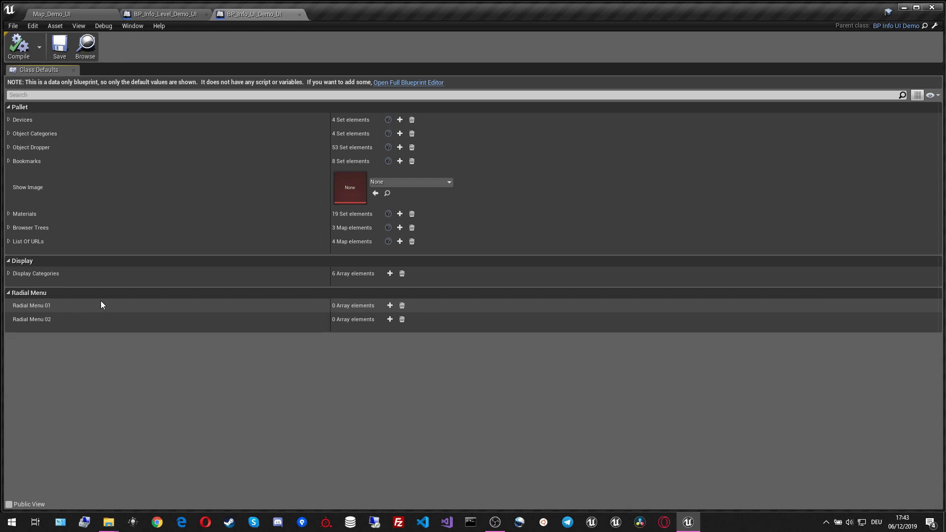
left_click(389, 306)
left_click(344, 319)
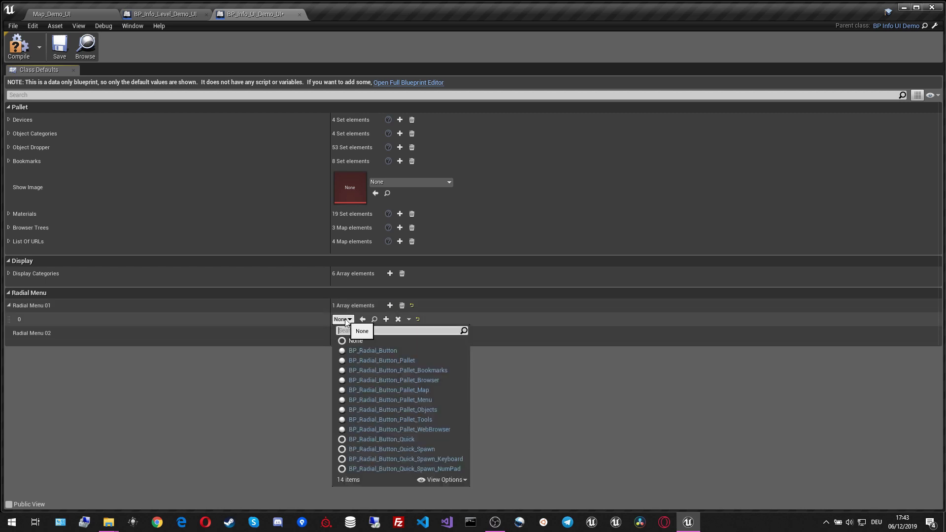
left_click(433, 371)
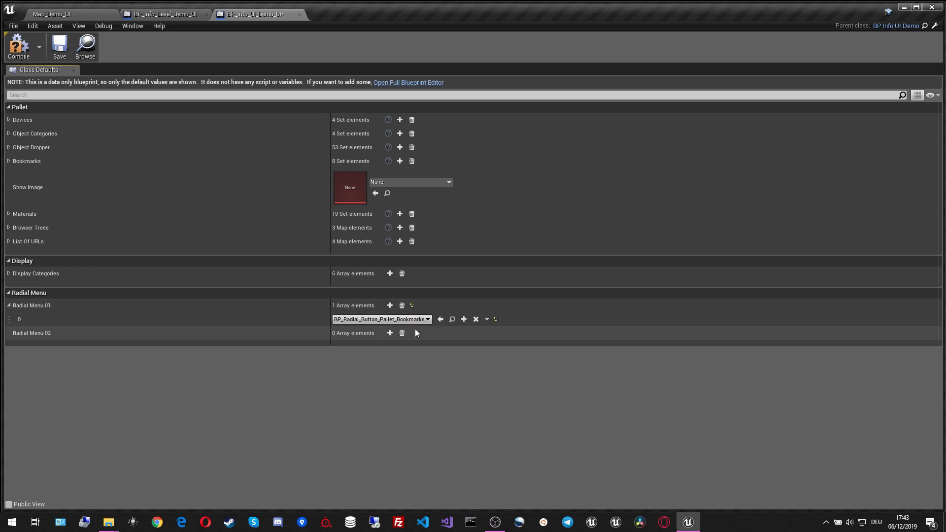
Add Pallet_Browser, Pallet_Objects and Pallet_WebBrowser radial buttons as entries two to four
left_click(389, 306)
left_click(343, 333)
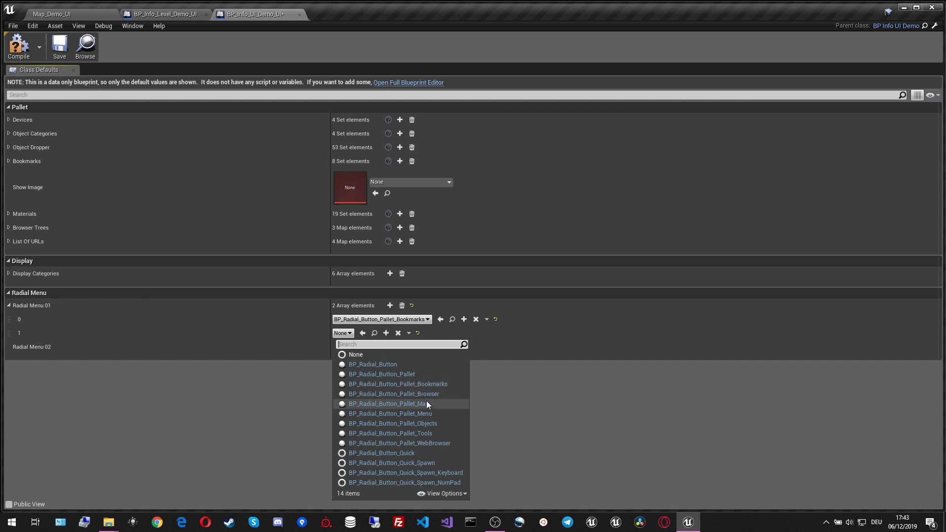
left_click(420, 394)
left_click(389, 306)
left_click(343, 347)
left_click(403, 264)
left_click(390, 306)
left_click(343, 363)
left_click(425, 295)
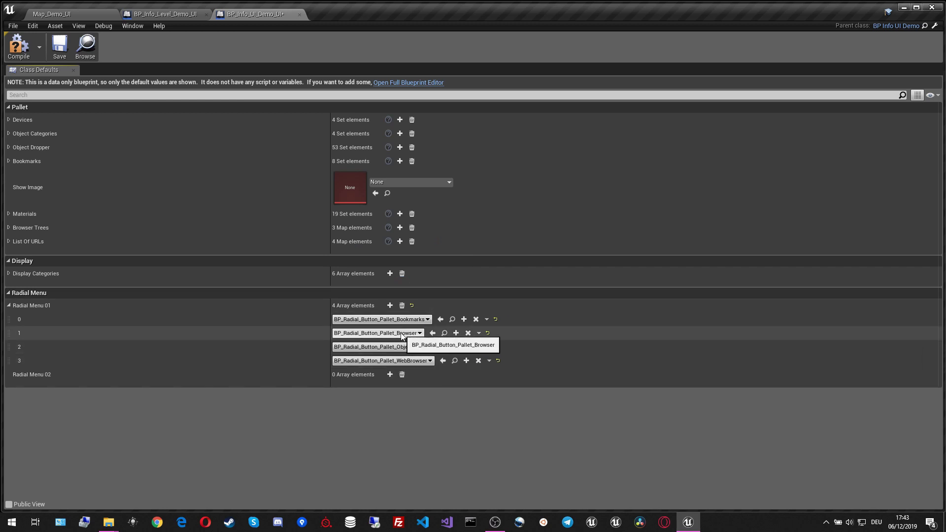